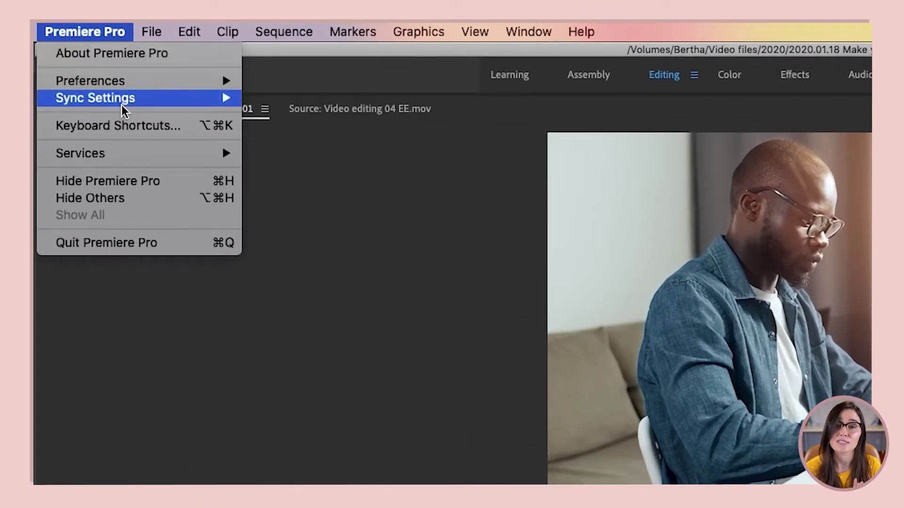
Assign Ctrl+T to Add Tracks in Keyboard Shortcuts, taking it from Toggle Trim Type.
left_click(125, 125)
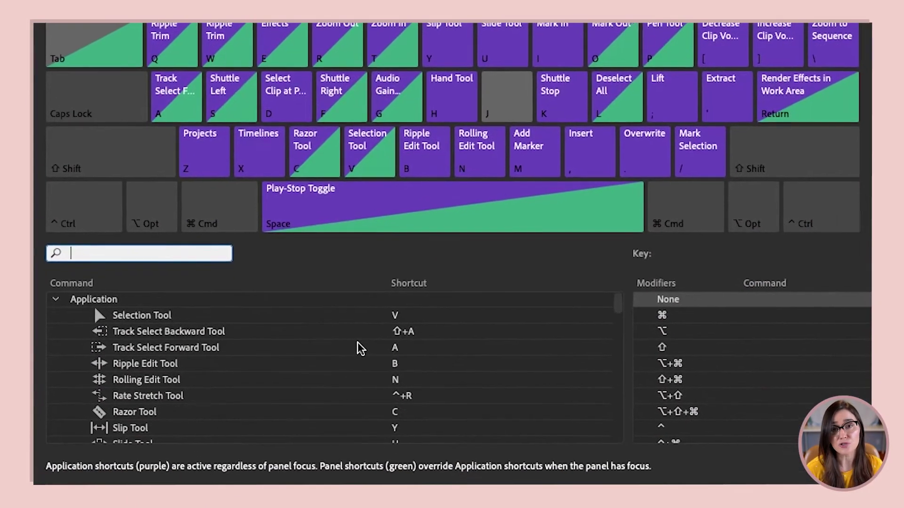
type("add tracks")
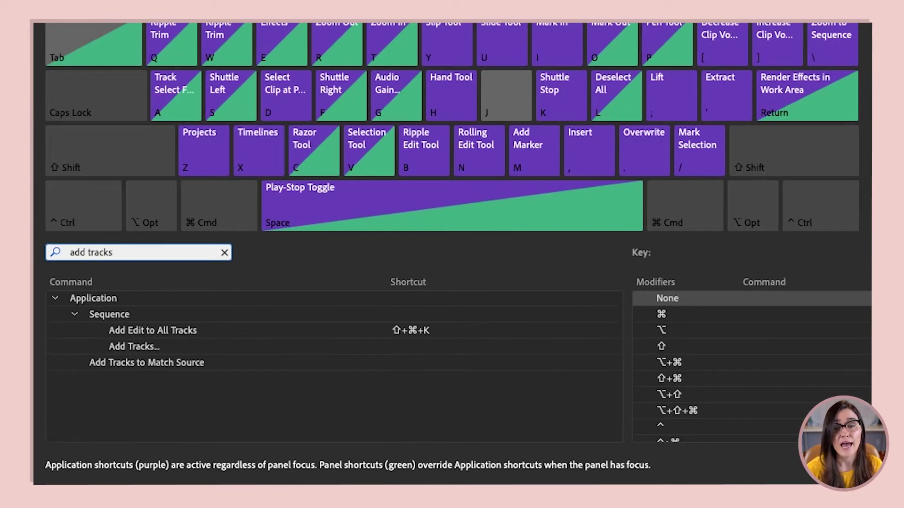
left_click(396, 349)
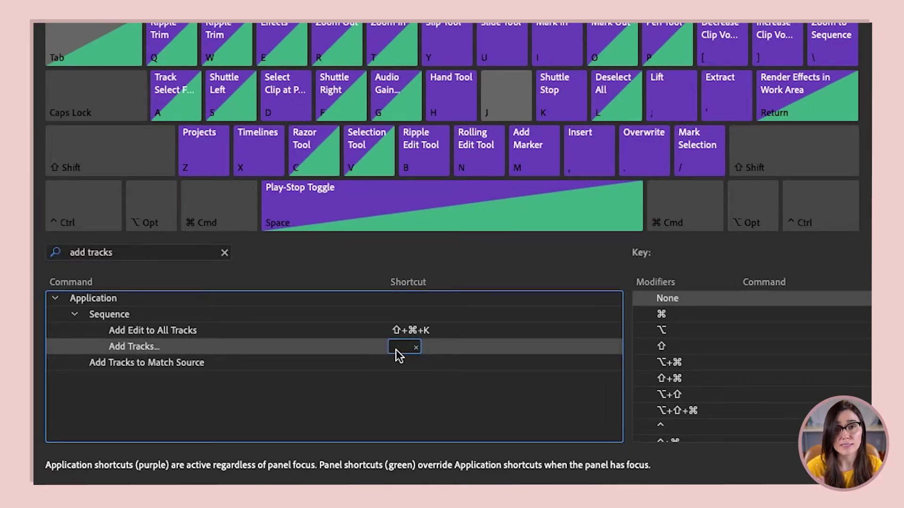
key("ctrl+t")
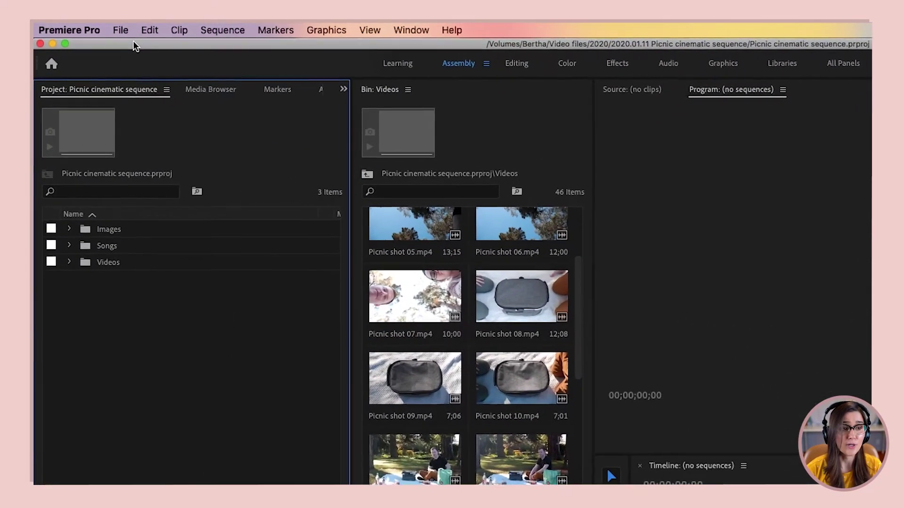
Check the File > New menu, then choose Sequence from the Project panel's New Item menu.
left_click(120, 31)
mouse_move(133, 47)
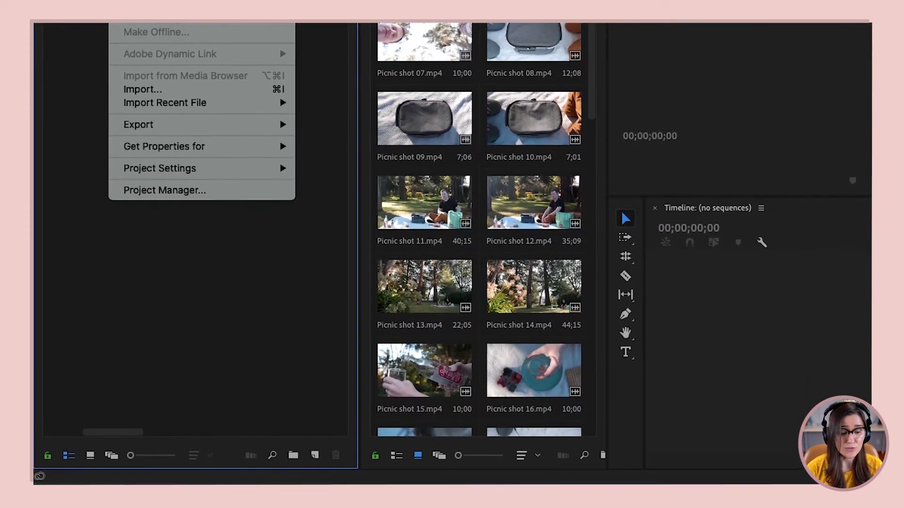
key("Escape")
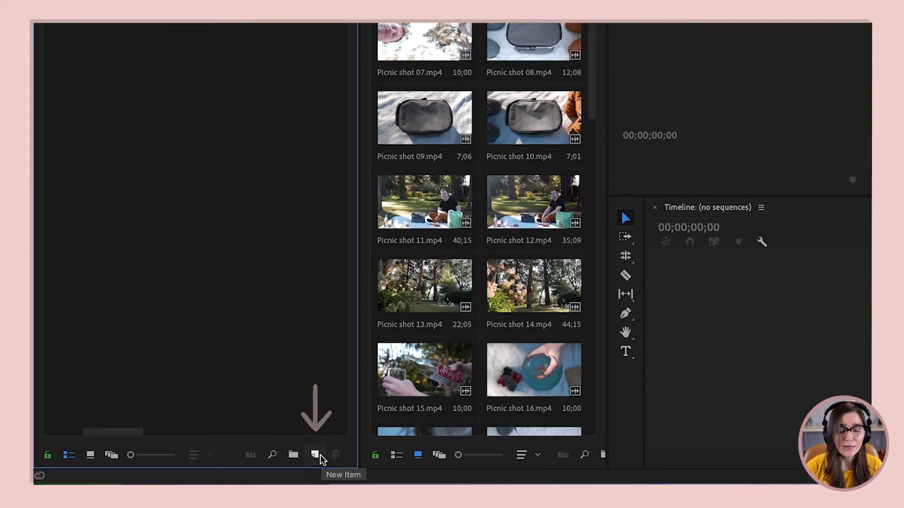
left_click(315, 456)
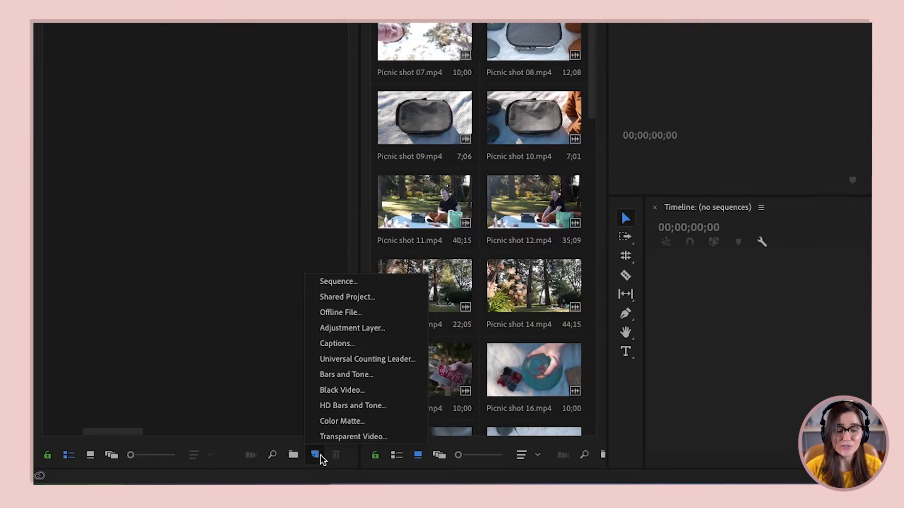
left_click(333, 283)
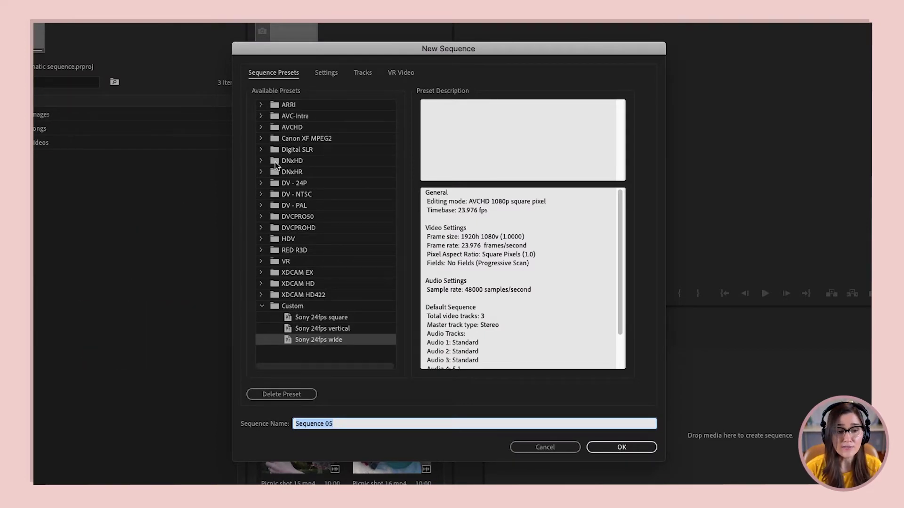
Review DNxHR 2K 24, Settings, Tracks, VR Video and Digital SLR options, then create Sequence 05.
left_click(261, 172)
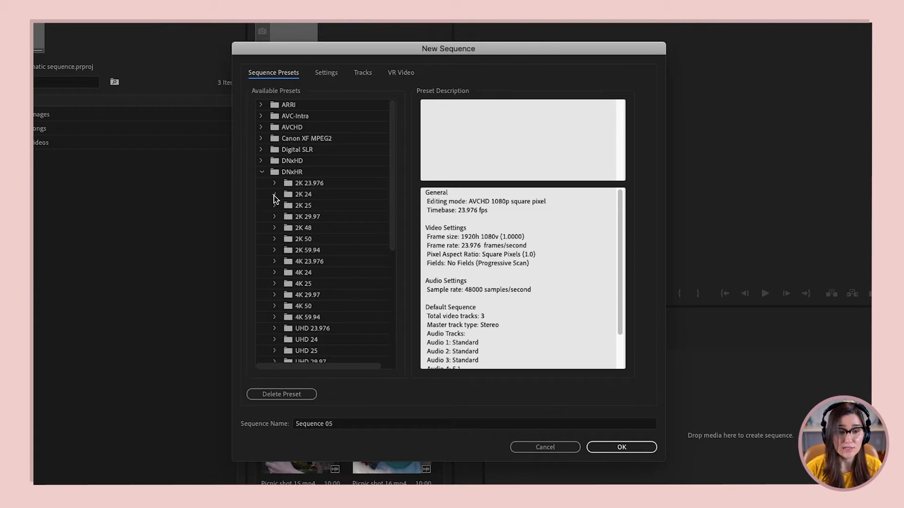
left_click(275, 195)
left_click(329, 73)
left_click(362, 72)
left_click(404, 74)
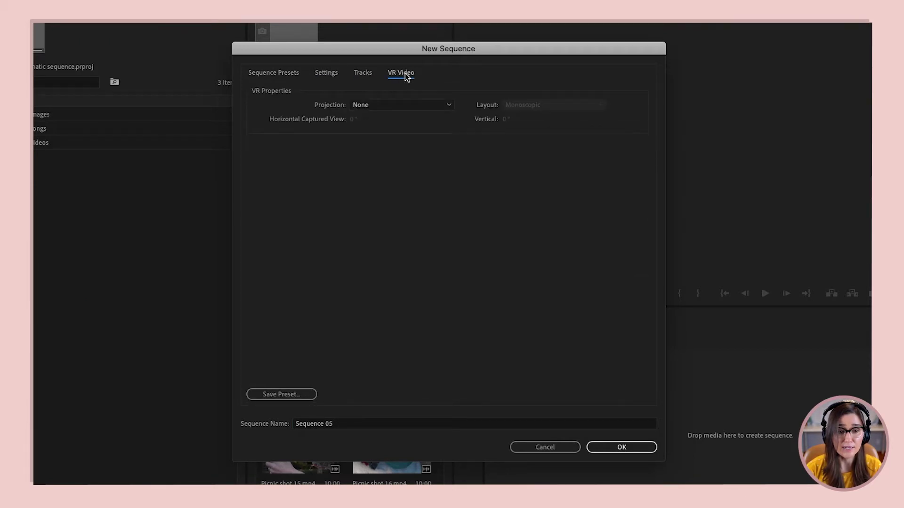
left_click(376, 104)
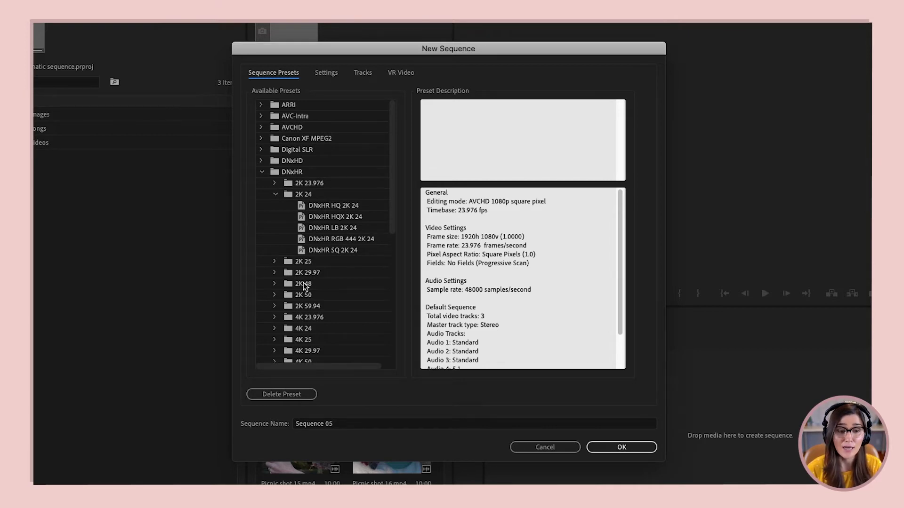
left_click(260, 150)
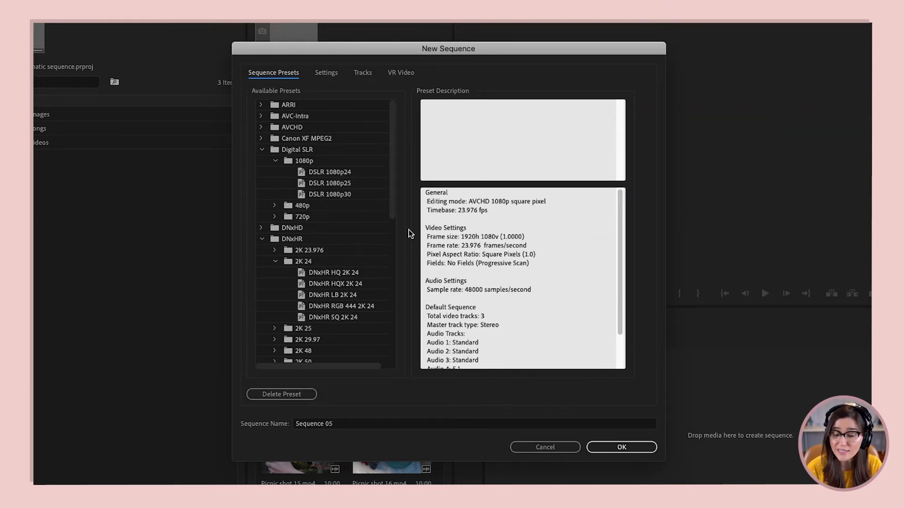
left_click(604, 447)
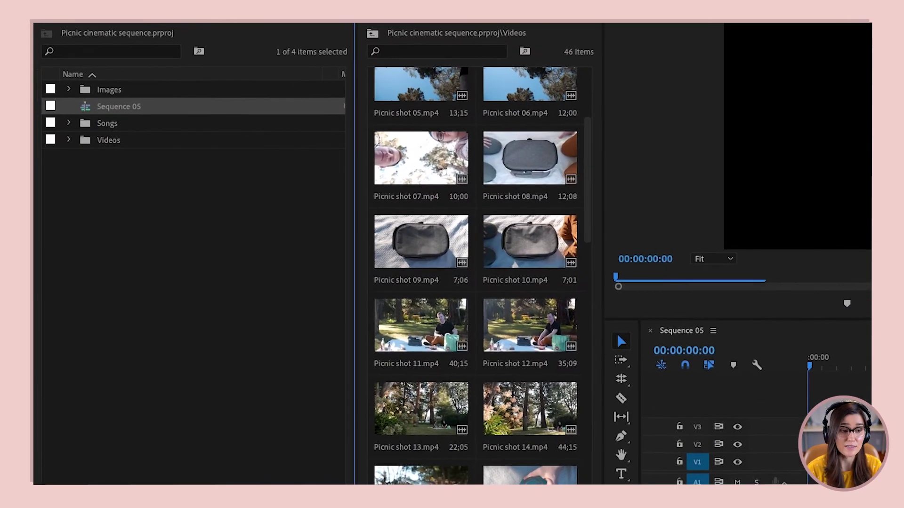
Rename Sequence 05 to 'Sequence 01'.
left_click(126, 108)
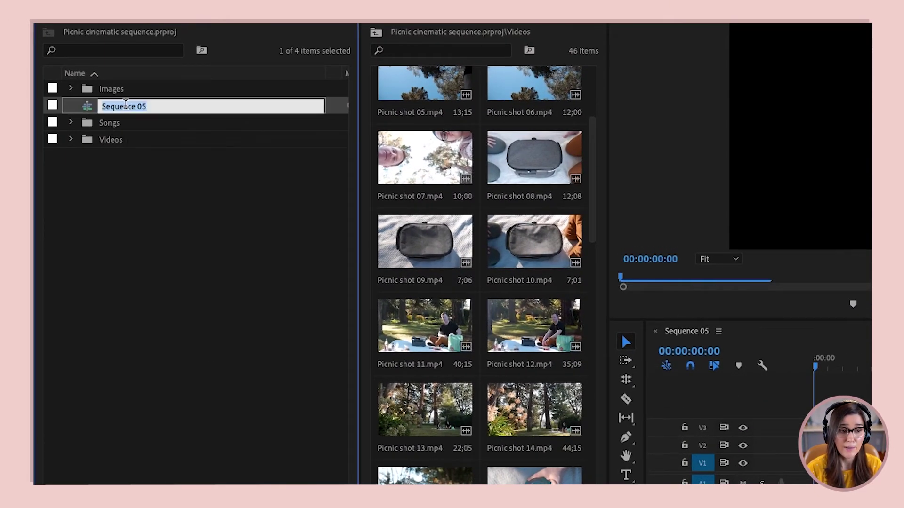
type("S")
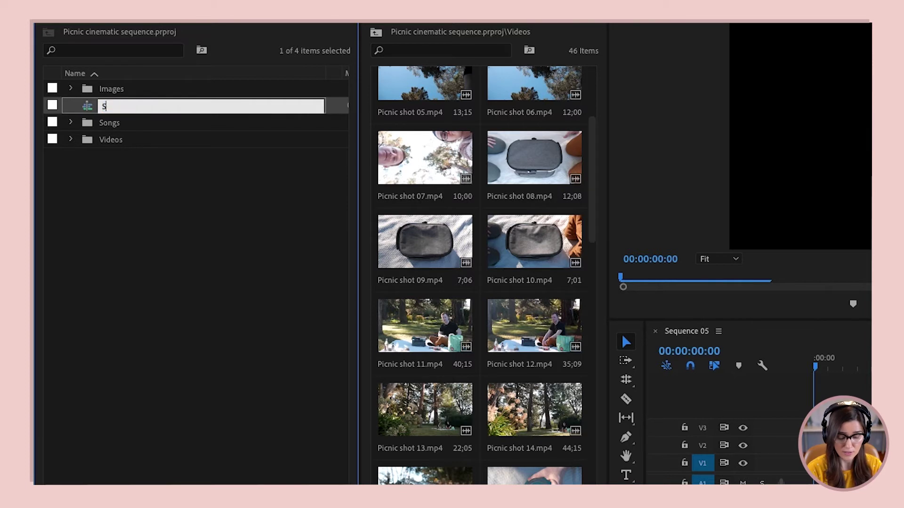
type("01")
key("Tab")
left_click(131, 176)
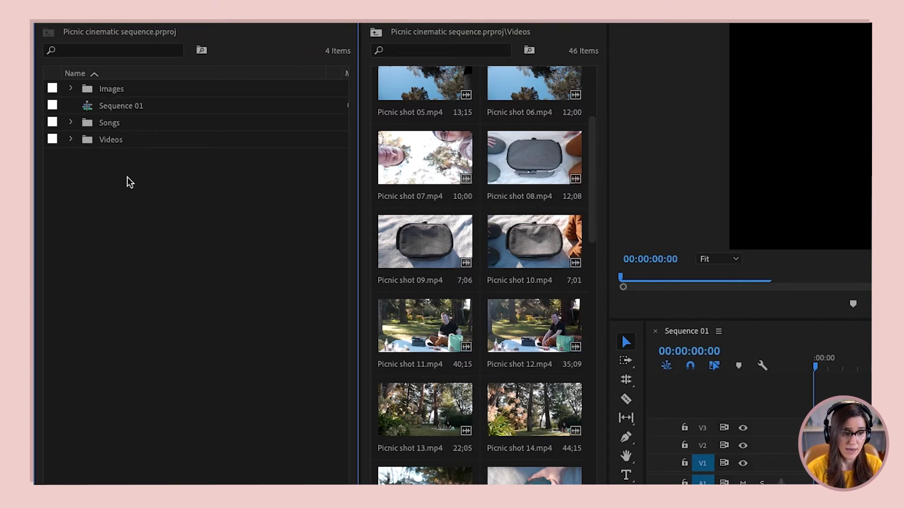
Create a bin named 'Sequences' and move Sequence 01 into it.
right_click(118, 189)
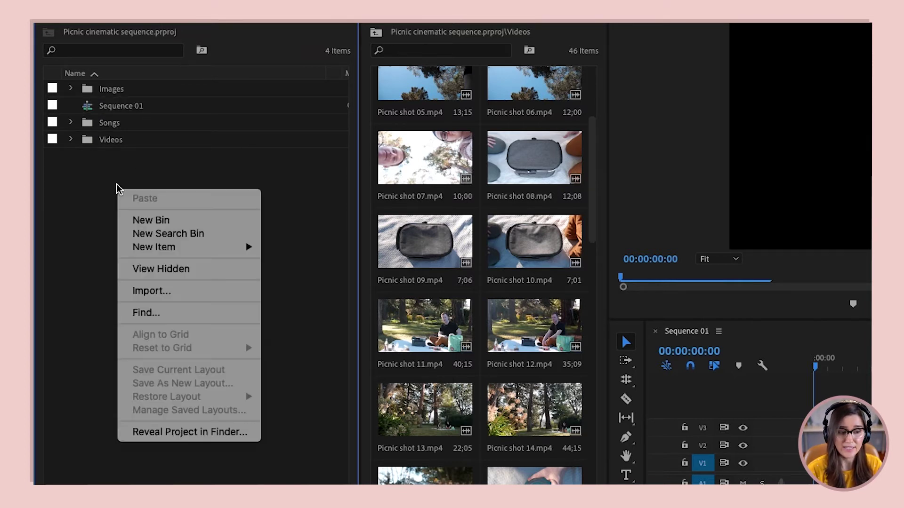
left_click(161, 221)
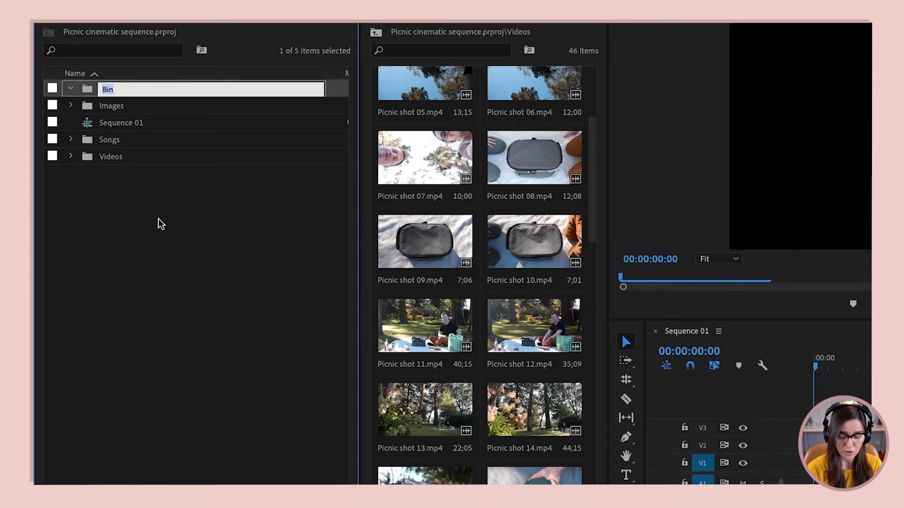
type("Sequences")
key("Tab")
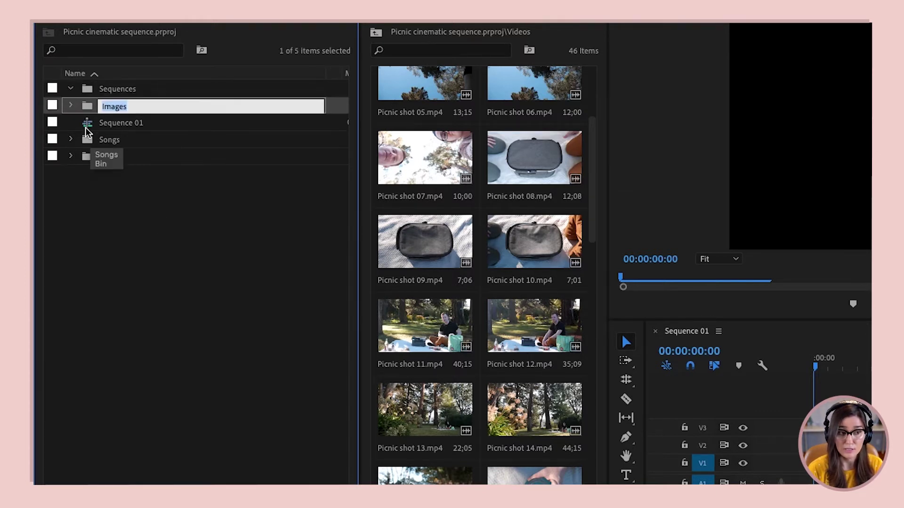
left_click_drag(92, 126, 95, 90)
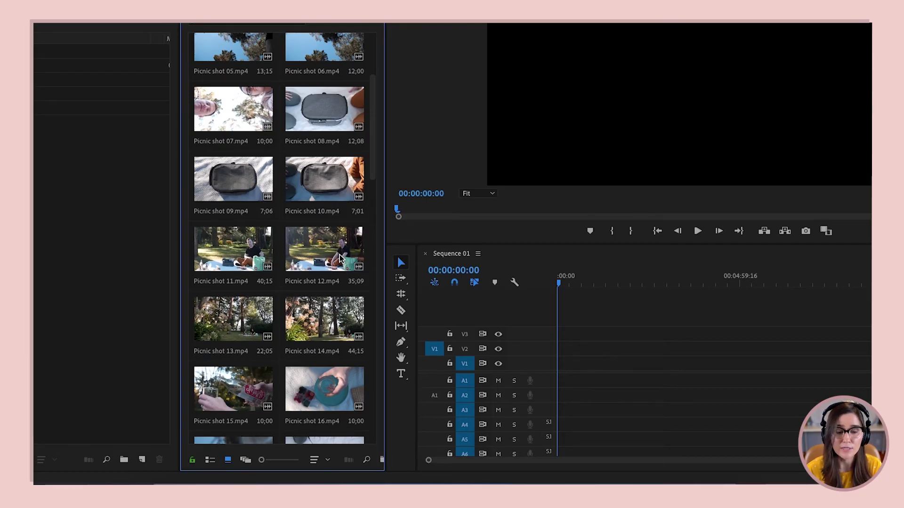
Place Picnic shot 12 on V1, match sequence settings, and set frame width to 1080.
left_click_drag(340, 256, 559, 363)
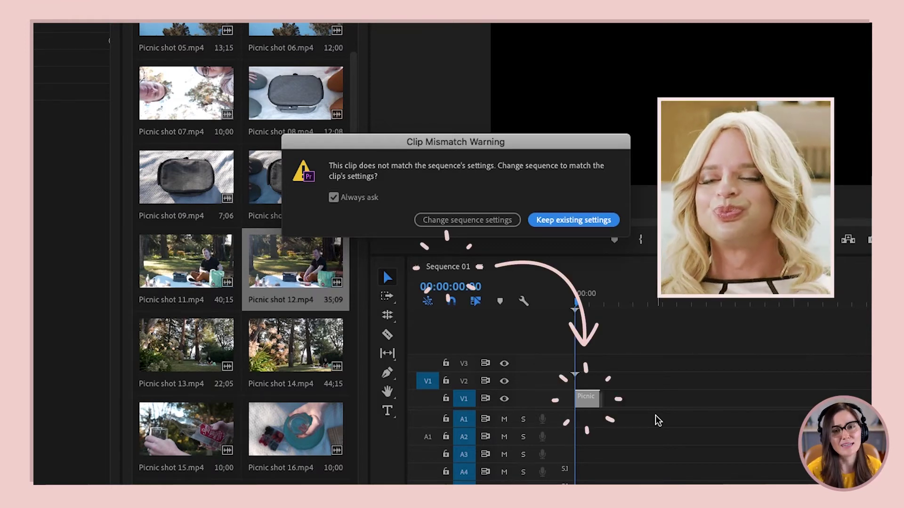
left_click(471, 226)
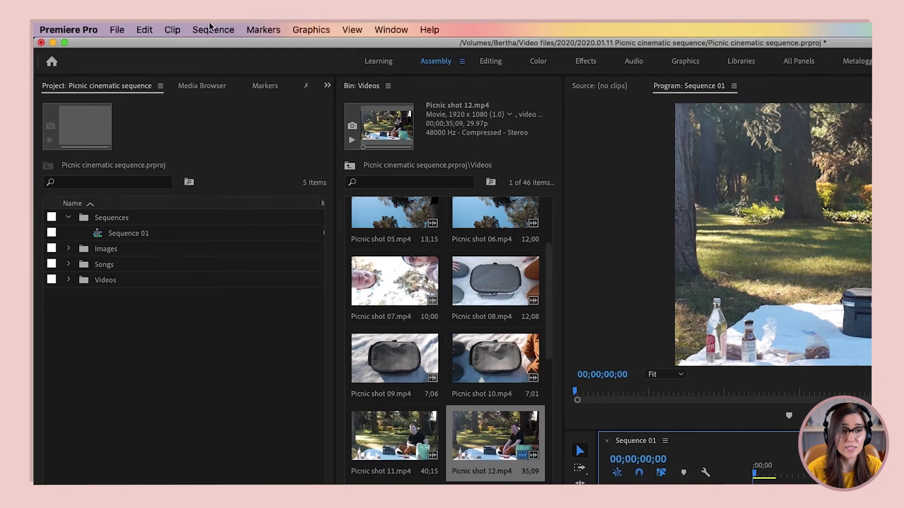
left_click(210, 29)
left_click(233, 44)
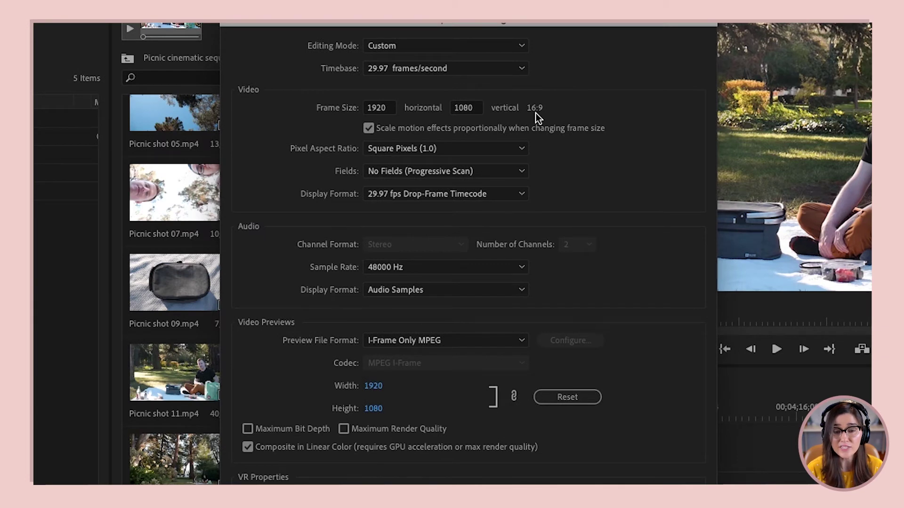
left_click(390, 107)
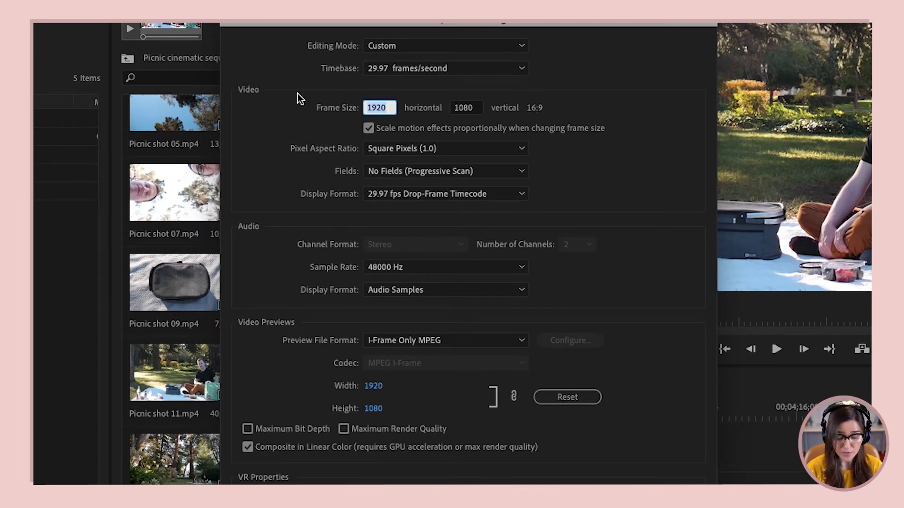
type("1080")
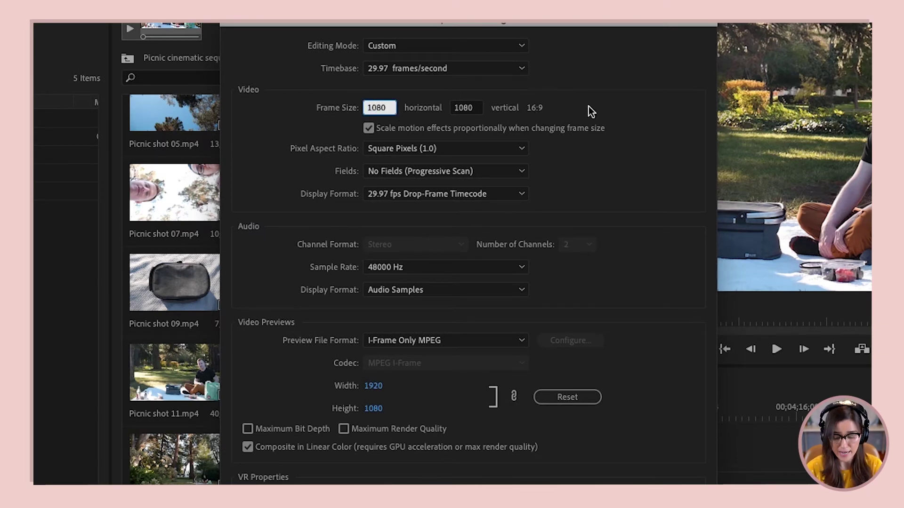
key("Tab")
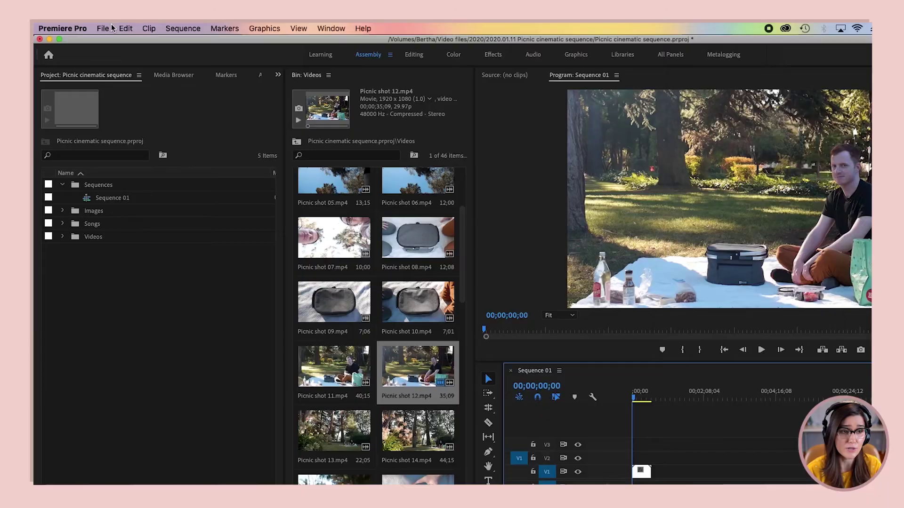
Start a new sequence using the Digital SLR > 1080p > DSLR 1080p24 preset.
left_click(104, 28)
mouse_move(110, 40)
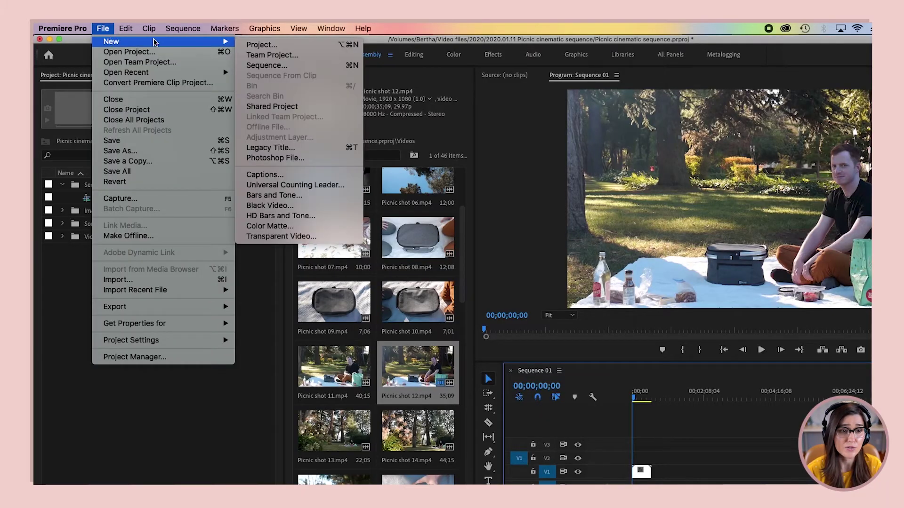
left_click(271, 65)
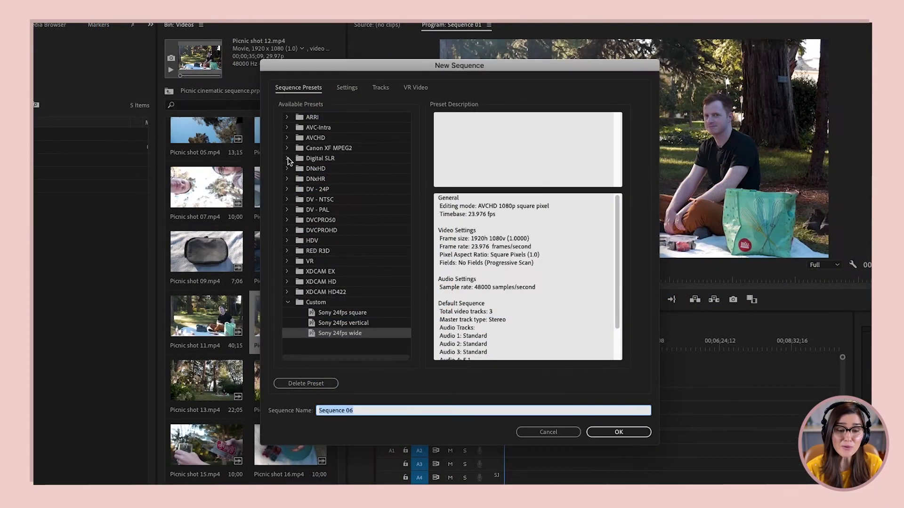
left_click(287, 158)
left_click(300, 169)
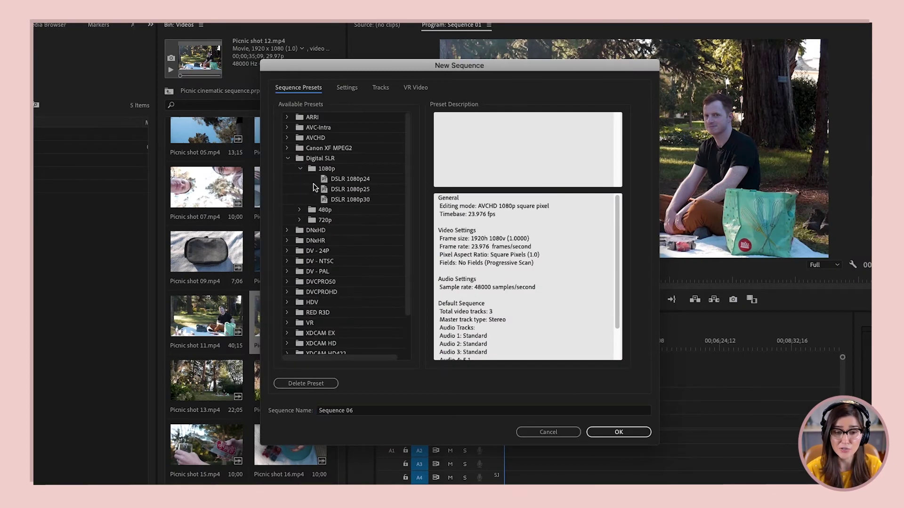
left_click(323, 180)
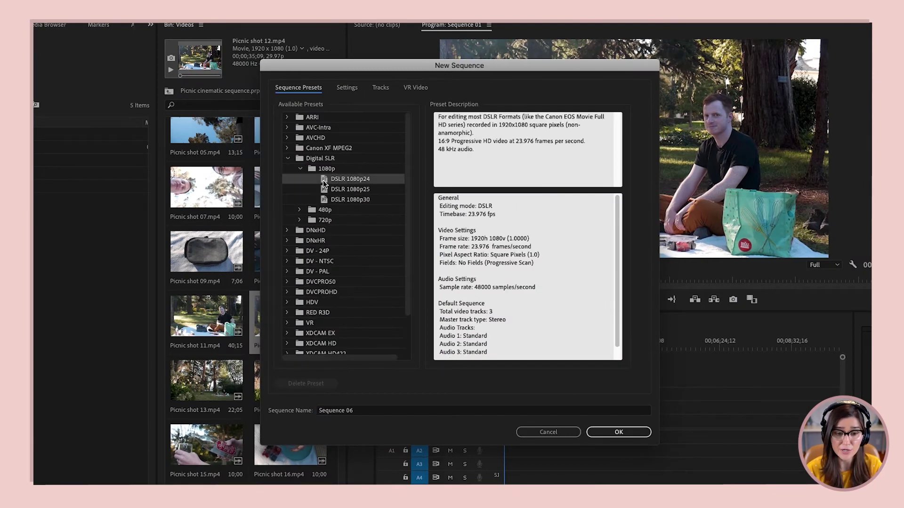
Set the sequence frame size to a vertical 1080×1920.
left_click(351, 88)
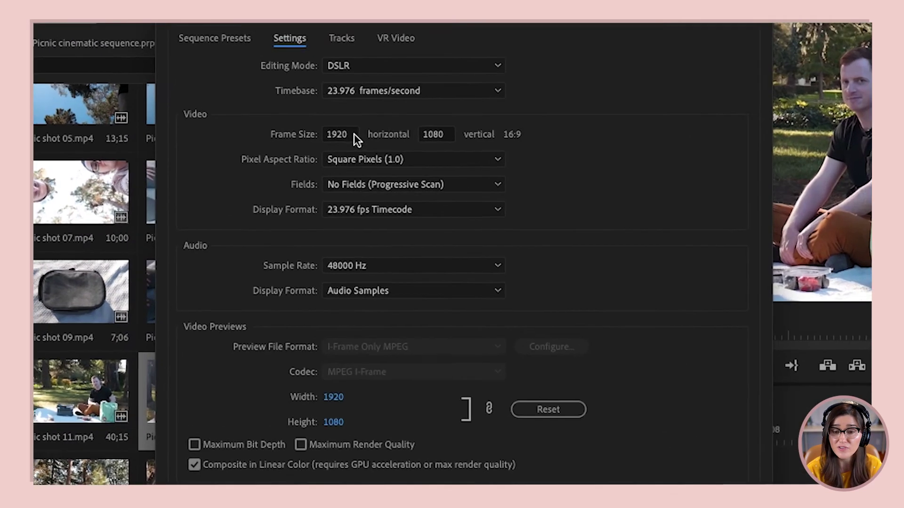
left_click(320, 133)
type("1080")
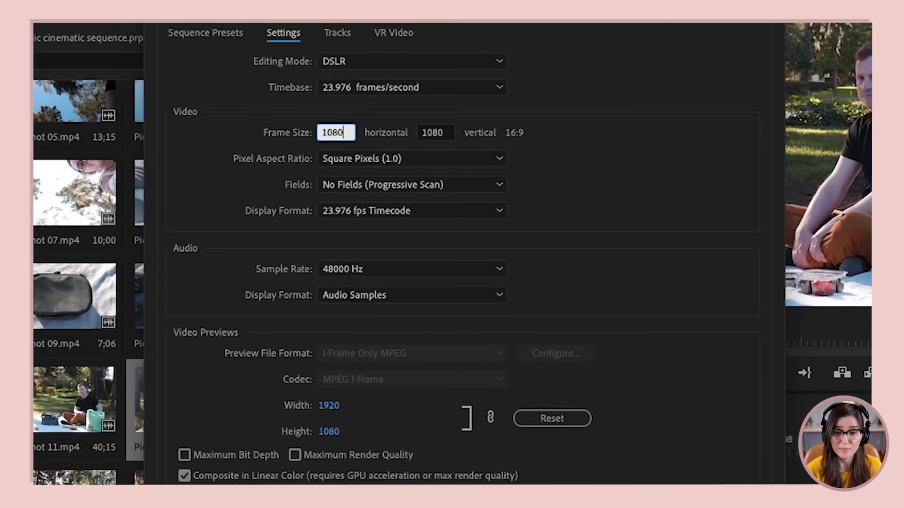
key("Tab")
type("1920")
key("Tab")
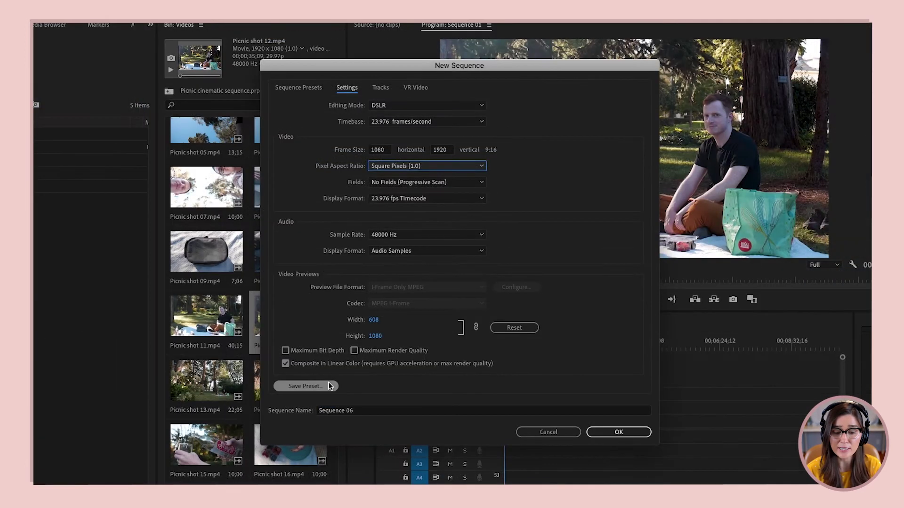
Cancel saving a preset and return to the sequence presets list.
left_click(329, 387)
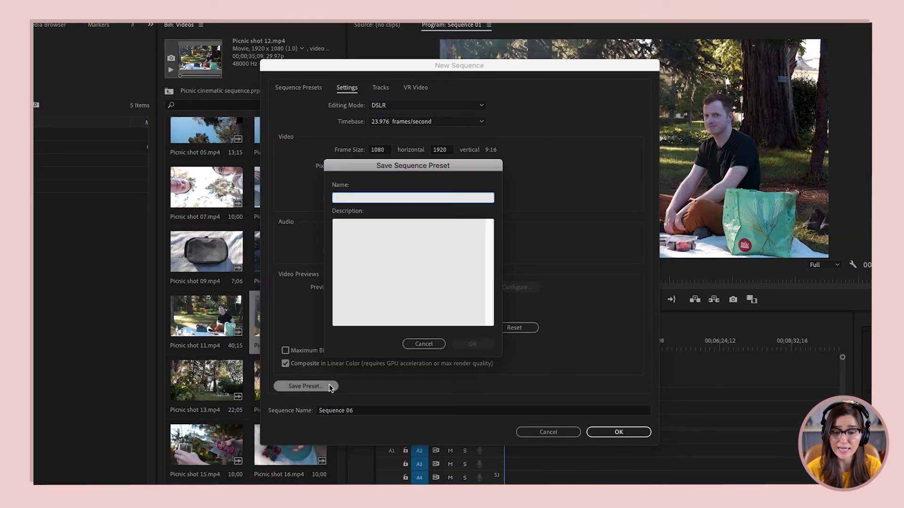
left_click(423, 344)
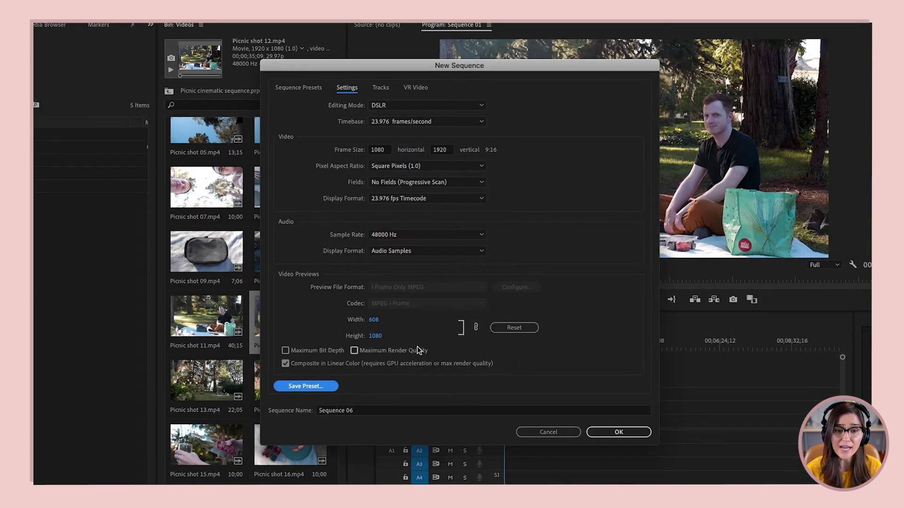
left_click(308, 89)
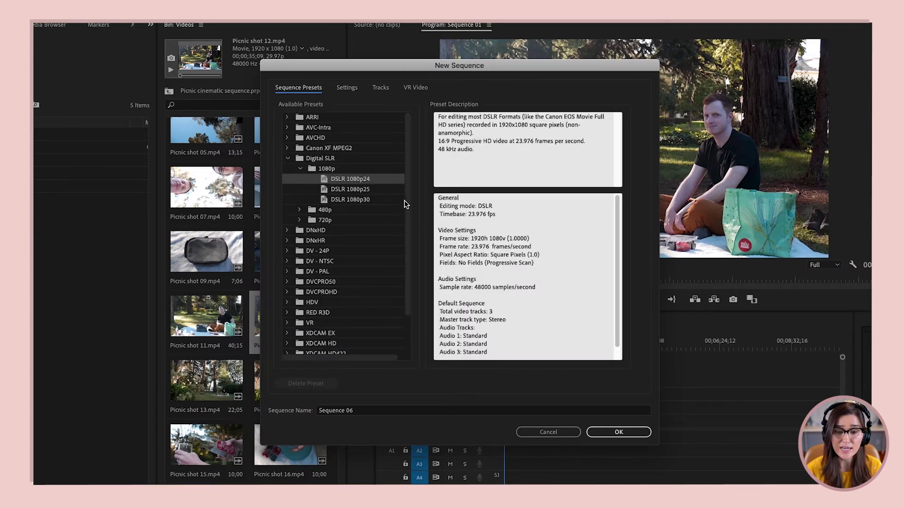
left_click_drag(407, 204, 411, 309)
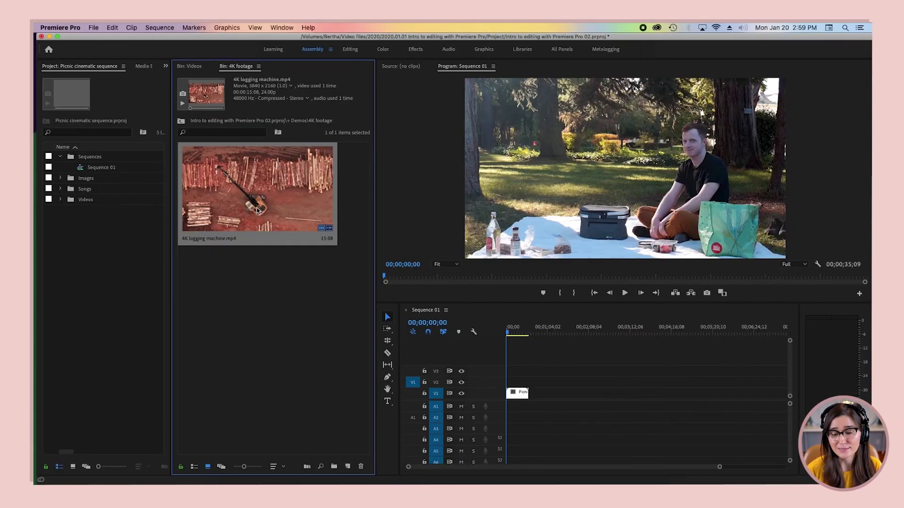
Place 4K logging machine.mp4 on V1 after Picnic shot 12 and bring up its clip options.
mouse_move(255, 190)
left_mouse_down()
mouse_move(549, 394)
mouse_move(536, 394)
left_mouse_up()
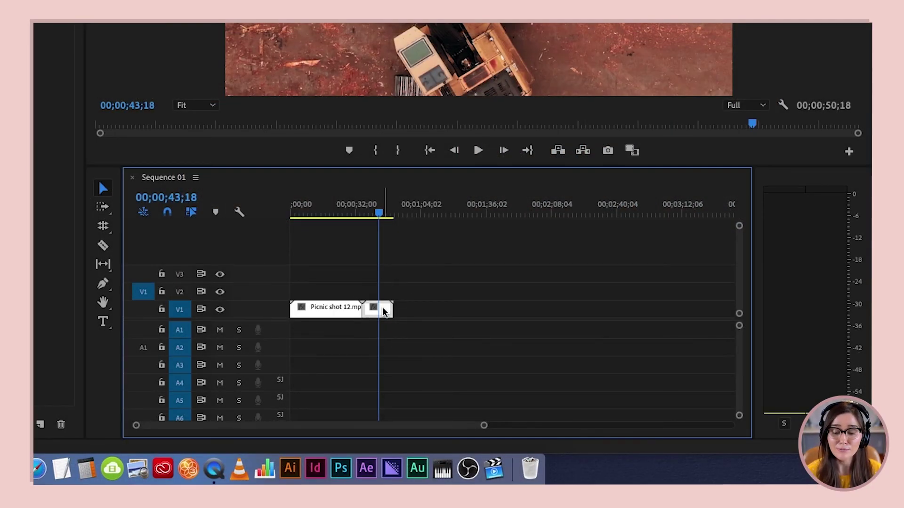
right_click(384, 311)
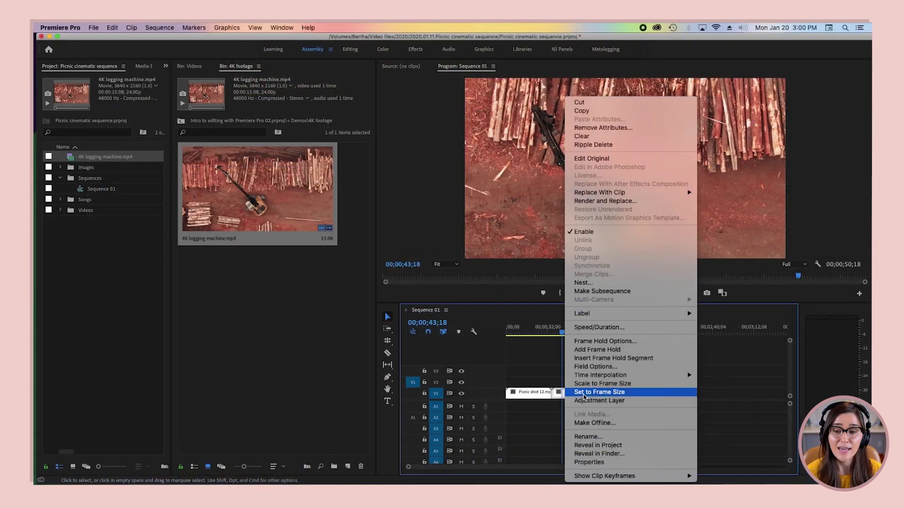
Apply Set to Frame Size to the 4K logging machine clip.
left_click(413, 311)
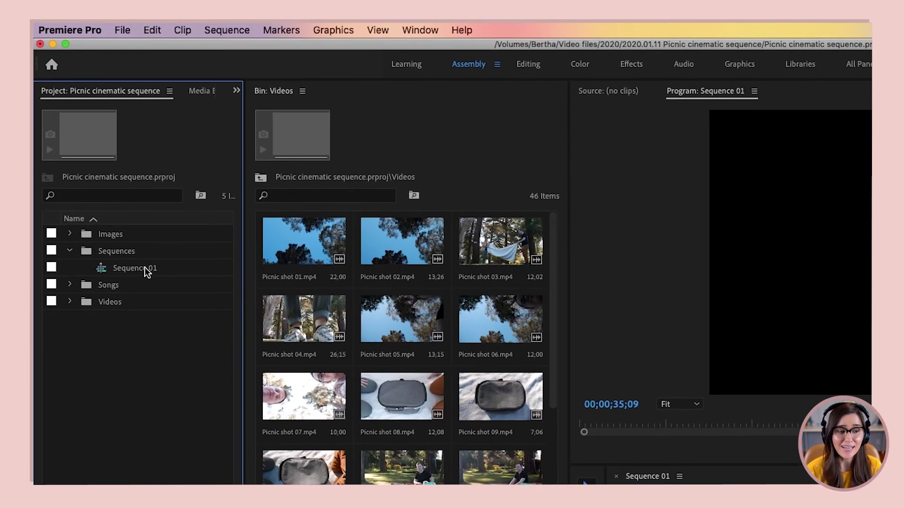
Duplicate Sequence 01 from its right-click menu, creating Sequence 01 Copy 01.
left_click(143, 271)
right_click(144, 270)
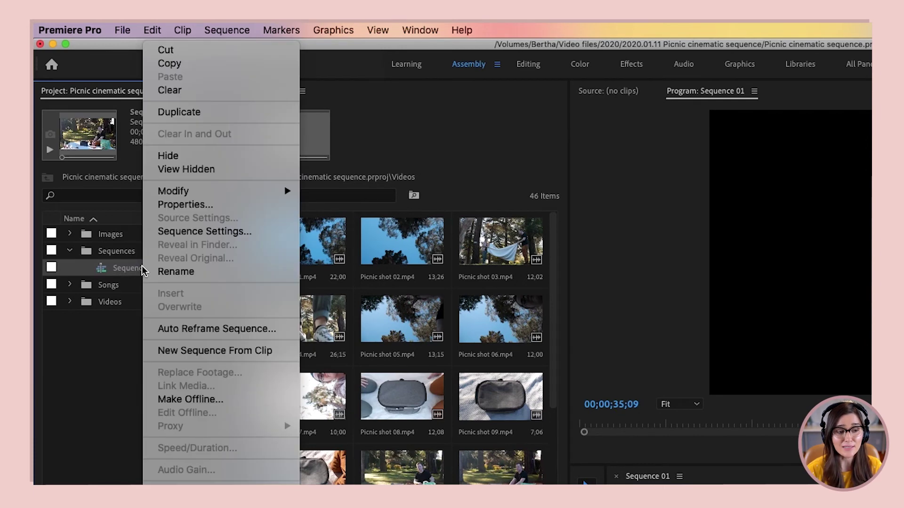
left_click(198, 112)
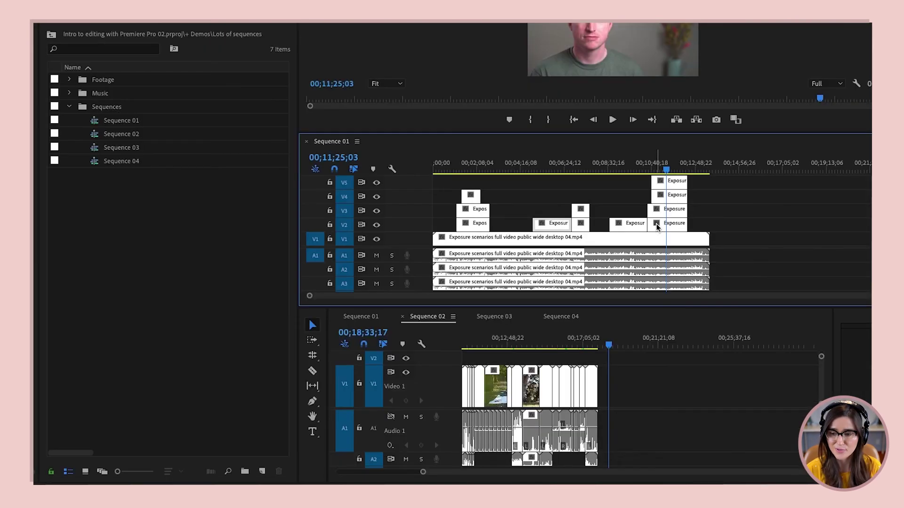
Paste a clip at the Sequence 02 playhead, then drag Sequence 04 into that timeline.
left_click(624, 366)
key("ctrl+v")
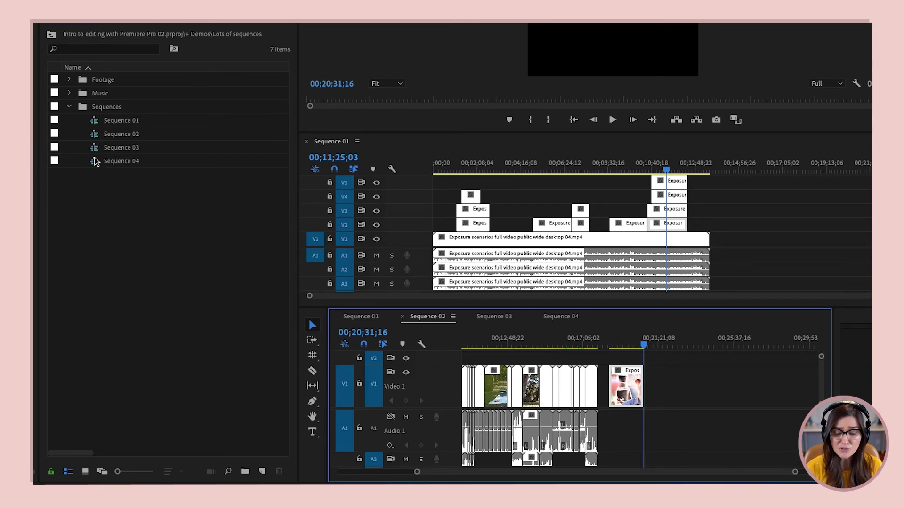
left_click_drag(95, 161, 684, 387)
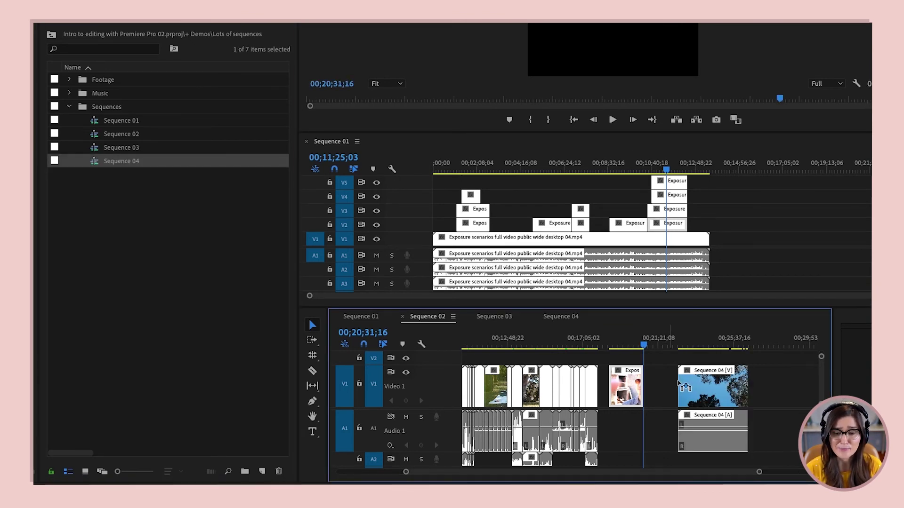